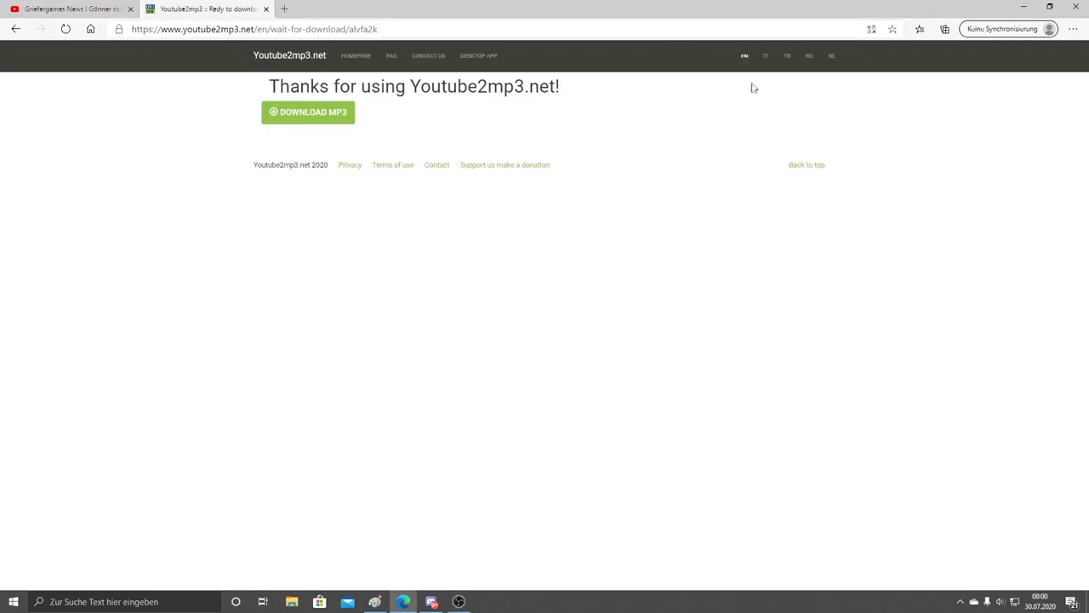
Download the converted MP3 and play the source YouTube video from around 5:50 to locate the wanted passage.
left_click(341, 124)
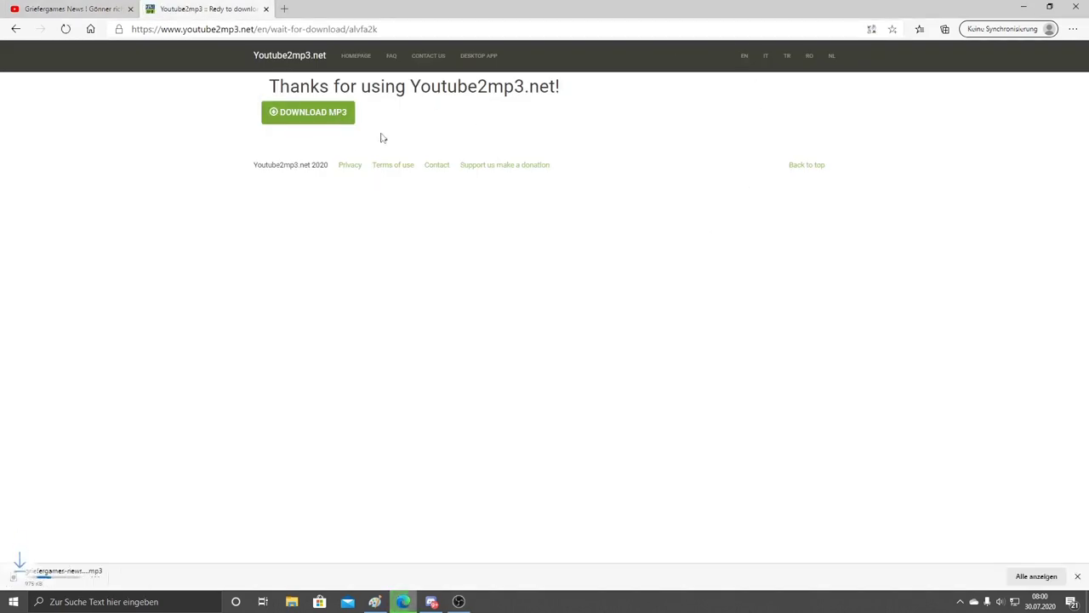
left_click(38, 11)
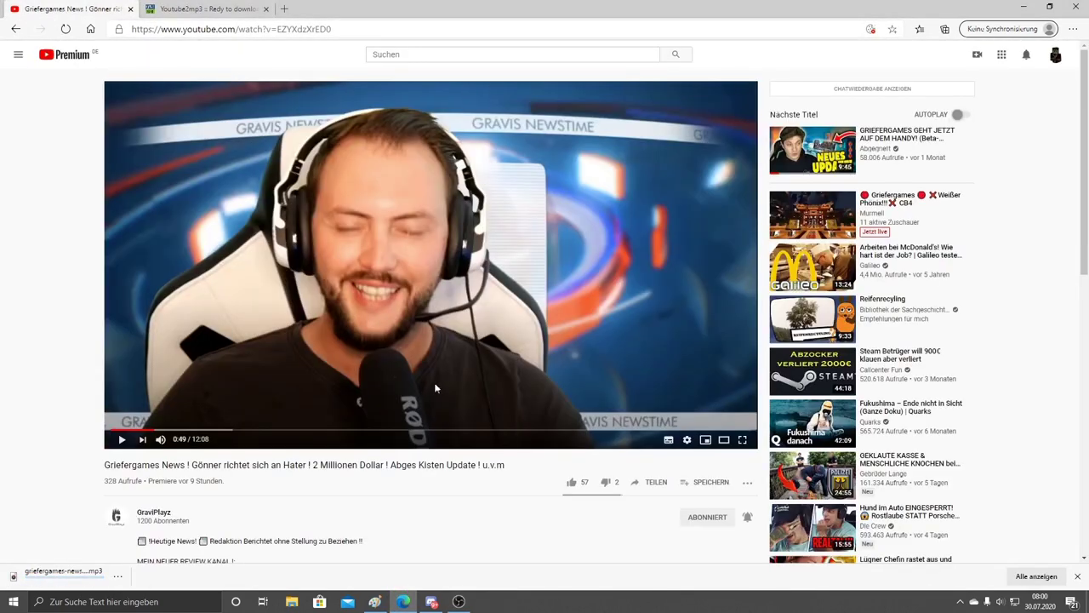
left_click(417, 432)
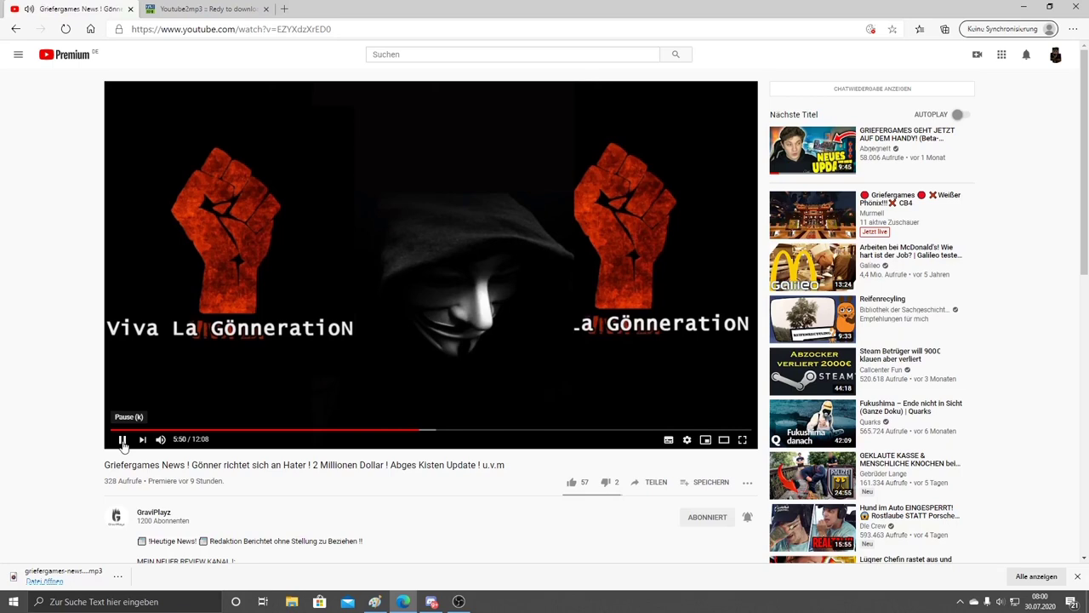
left_click(403, 432)
Return to the finished MP3 download and place the downloaded griefergames-news file on the Windows desktop.
left_click(204, 11)
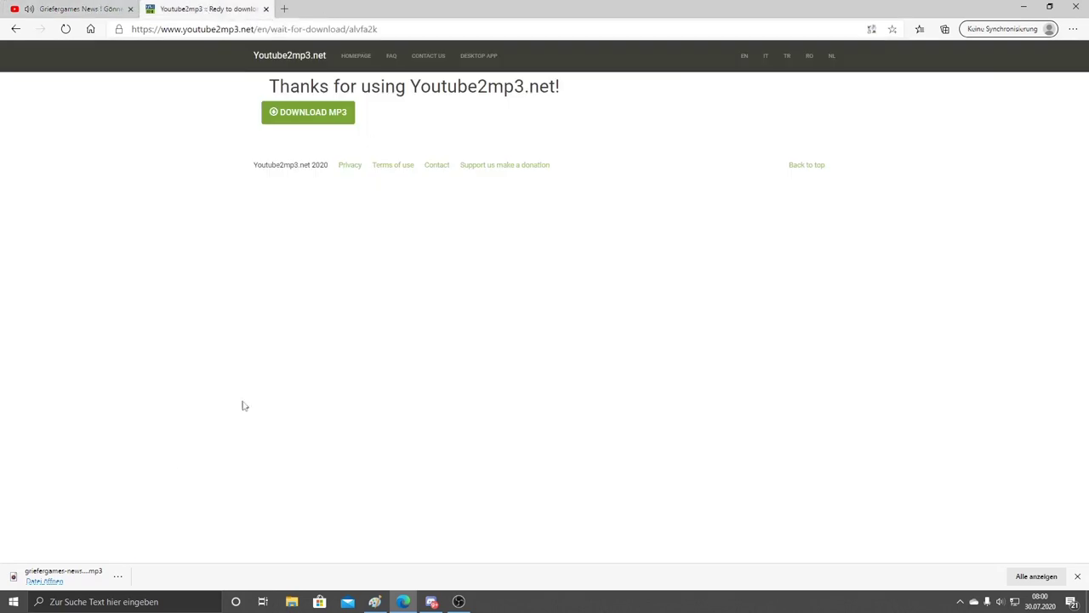
key("super+d")
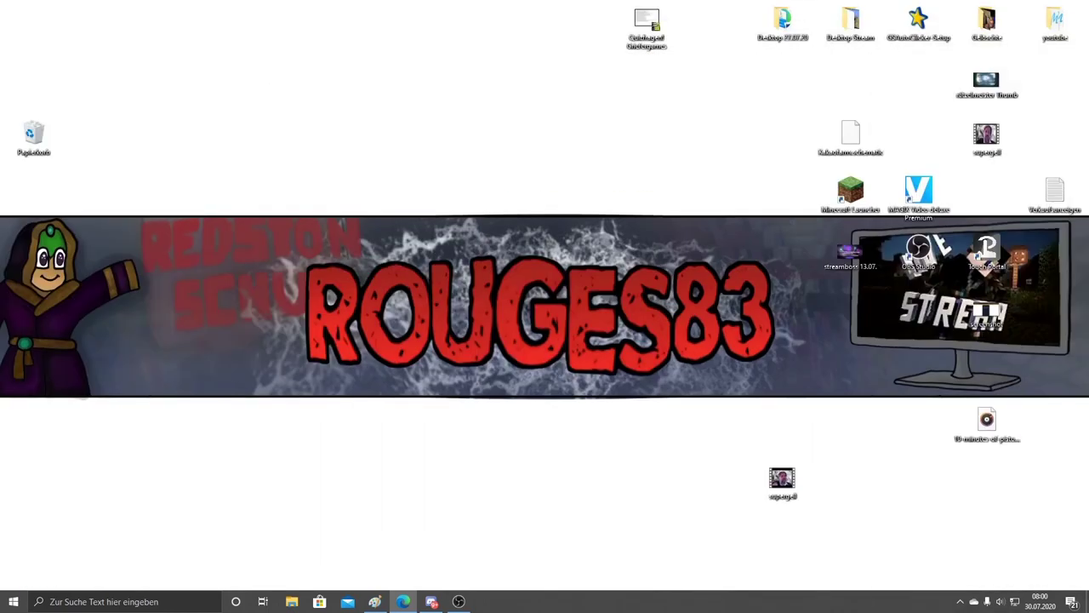
left_click_drag(626, 190, 502, 124)
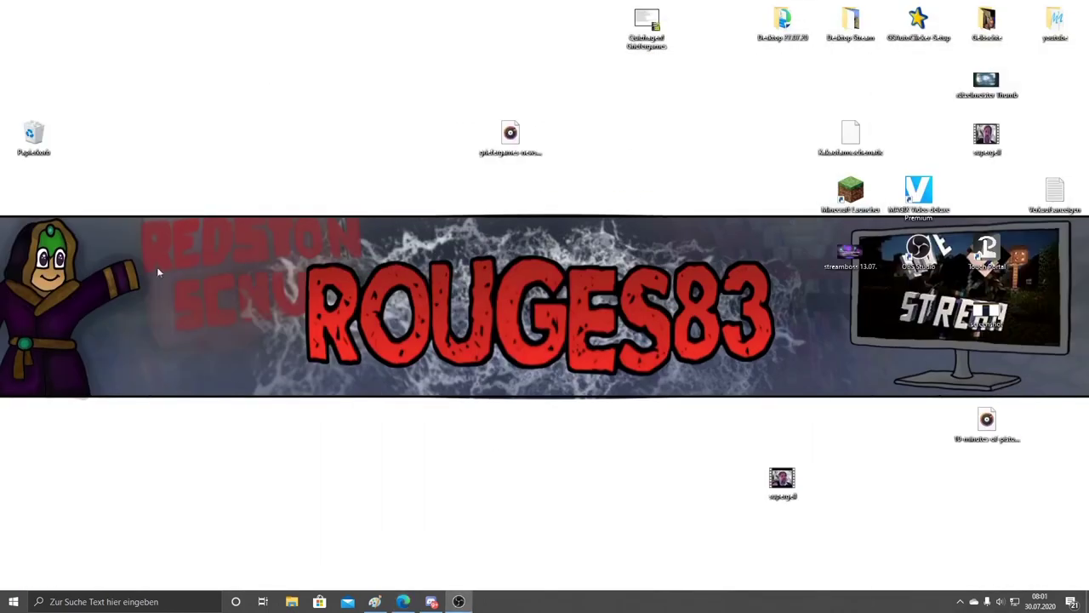
Launch Adobe Audition 1.5 from the Desktop 27.07.20 folder, minimize the folder window and maximize Audition.
double_click(783, 21)
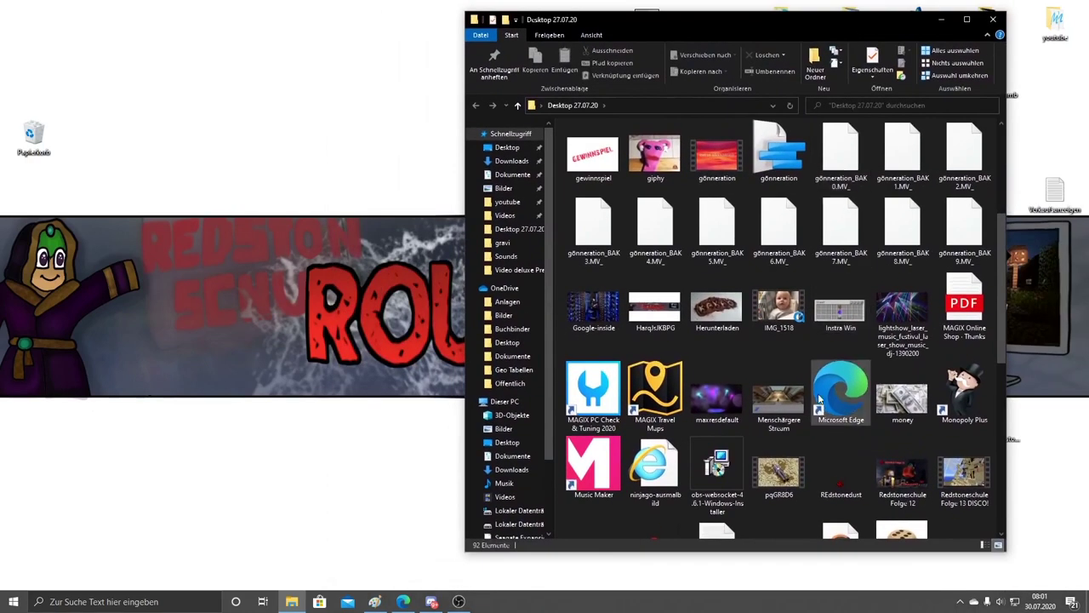
scroll(819, 398, "up", 3)
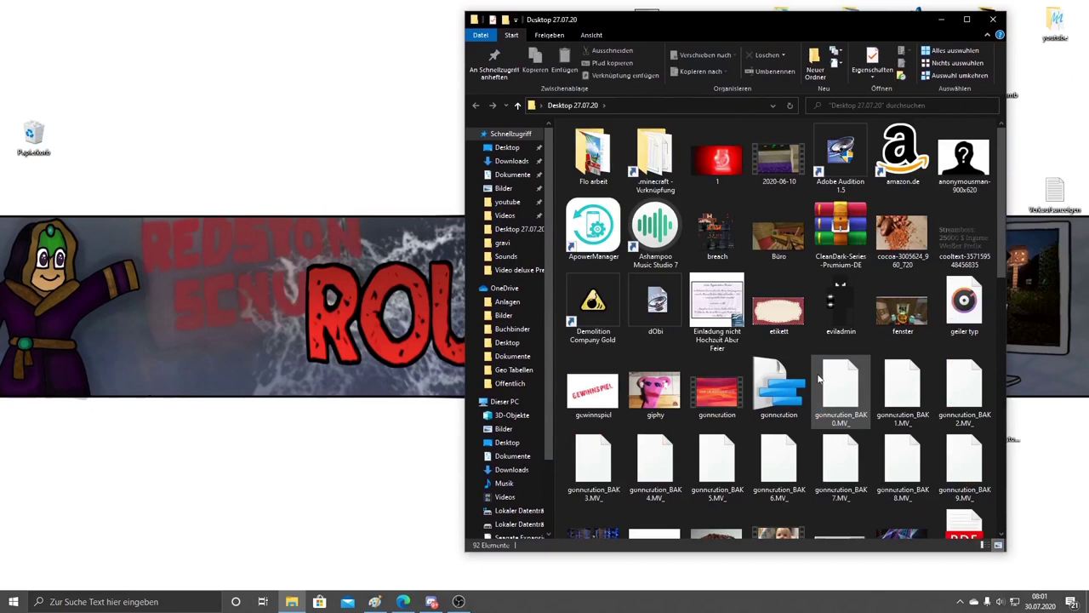
double_click(851, 152)
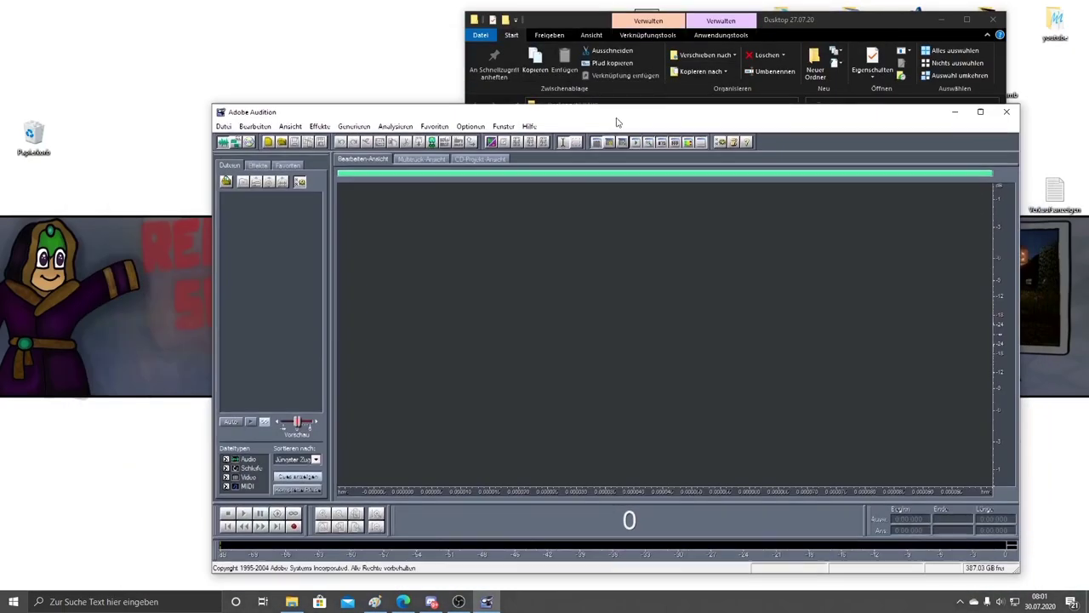
left_click(941, 19)
left_click_drag(848, 113, 809, 5)
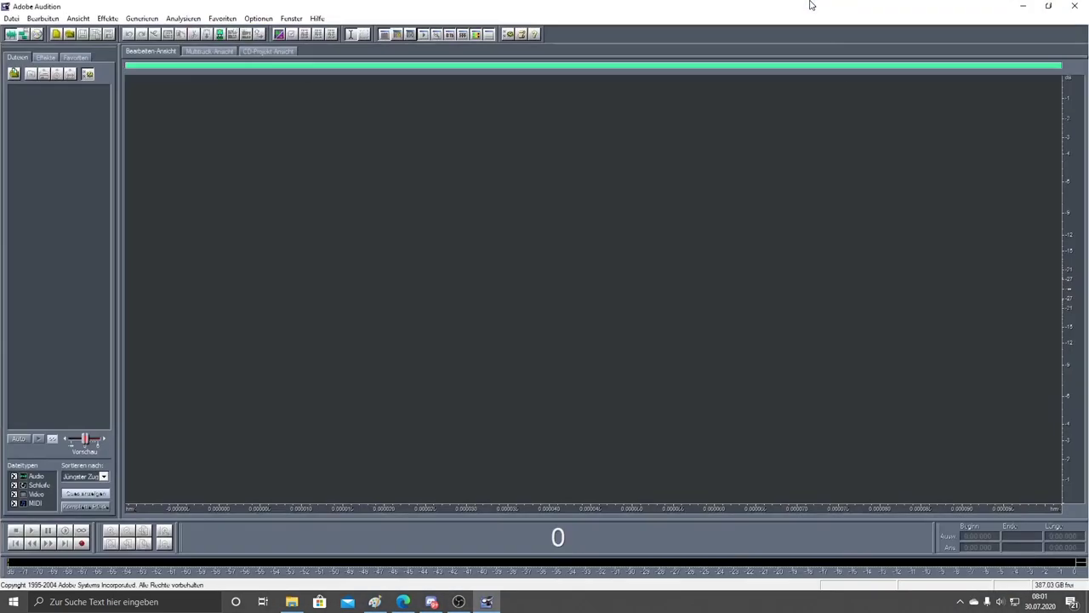
Switch to the multitrack view and browse to the Desktop folder for a media import.
left_click(23, 34)
left_click(12, 17)
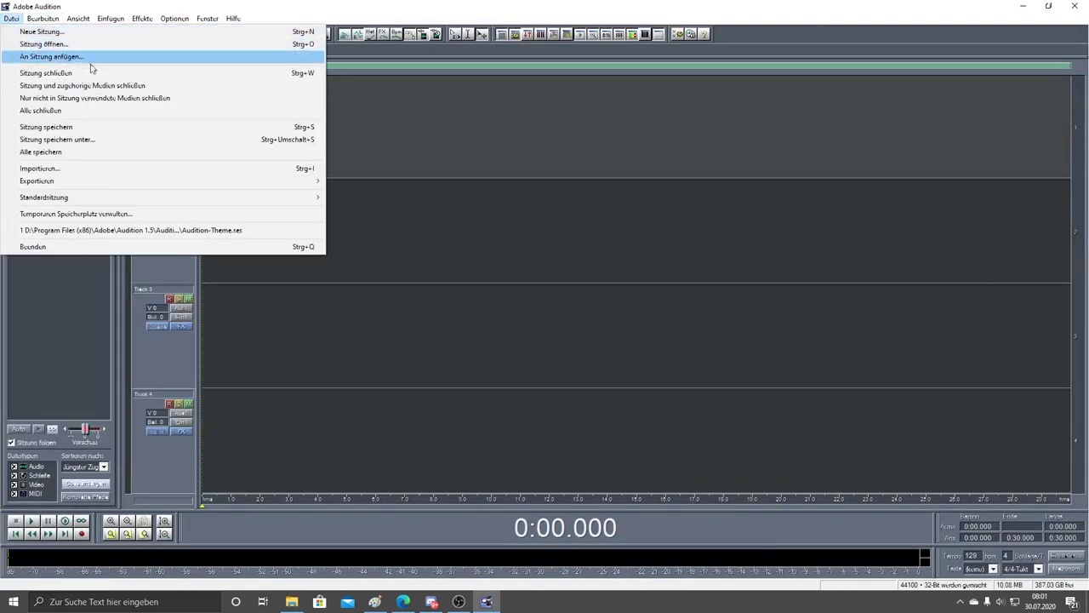
left_click(77, 171)
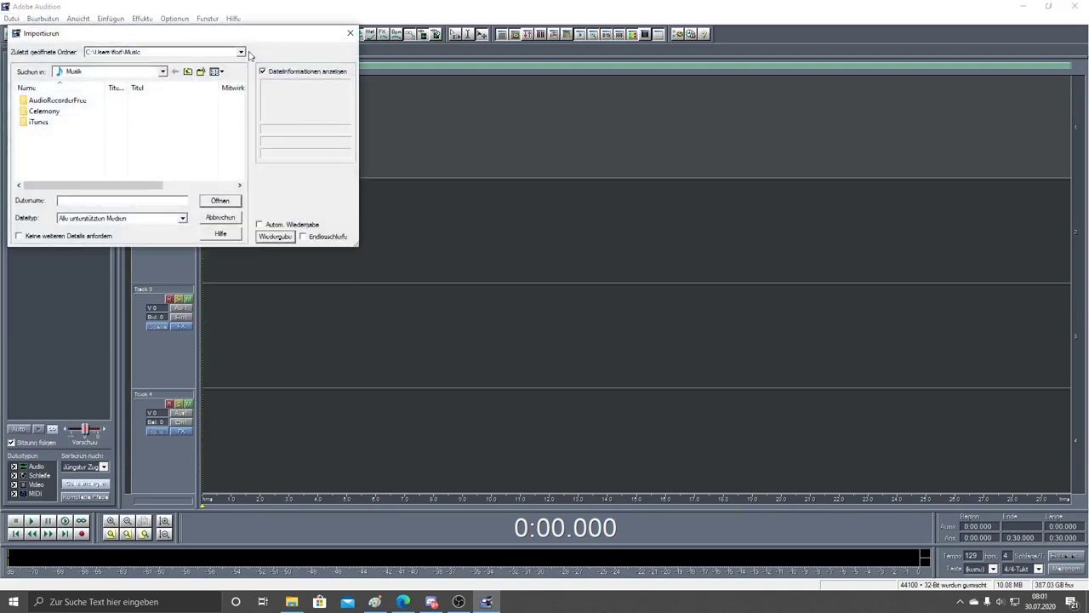
left_click(241, 53)
left_click(162, 72)
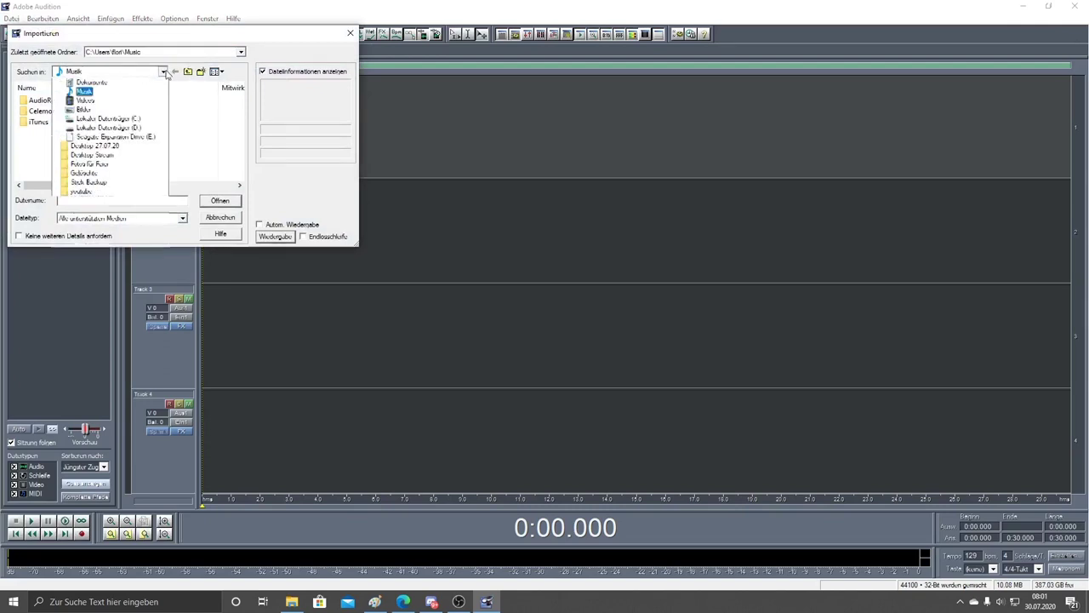
left_click(132, 83)
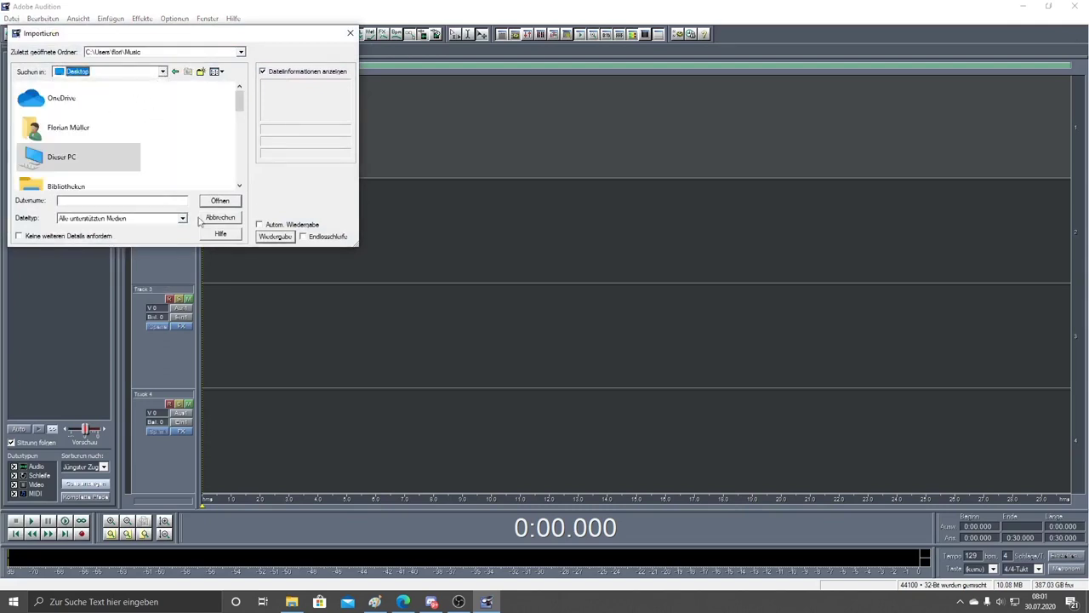
double_click(82, 162)
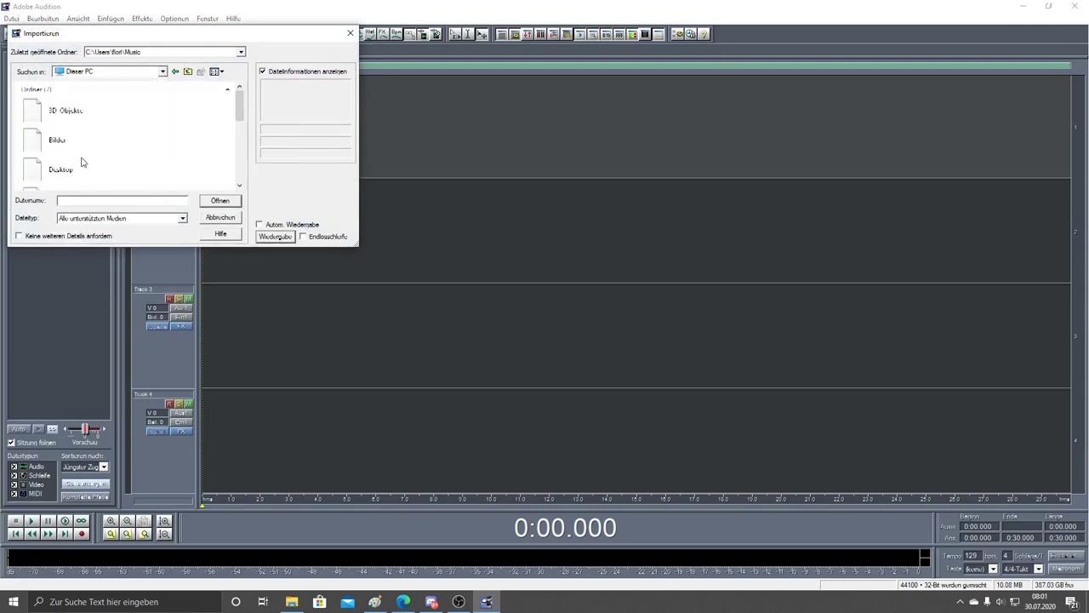
scroll(116, 143, "down", 5)
scroll(112, 145, "up", 3)
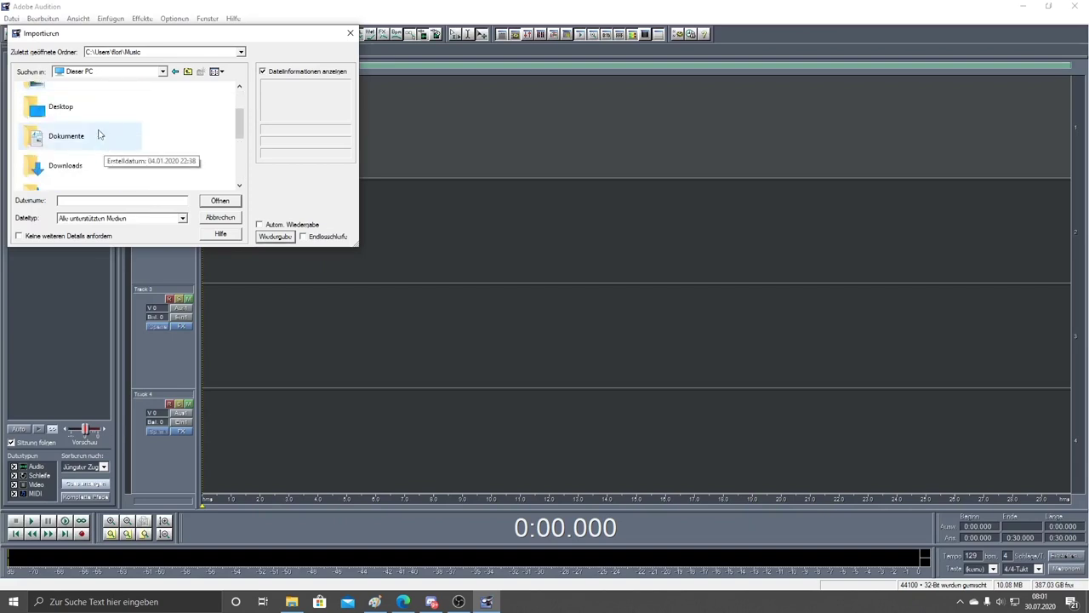
double_click(80, 108)
Import the griefergames-news MP3 file from the Desktop folder.
scroll(200, 156, "down", 3)
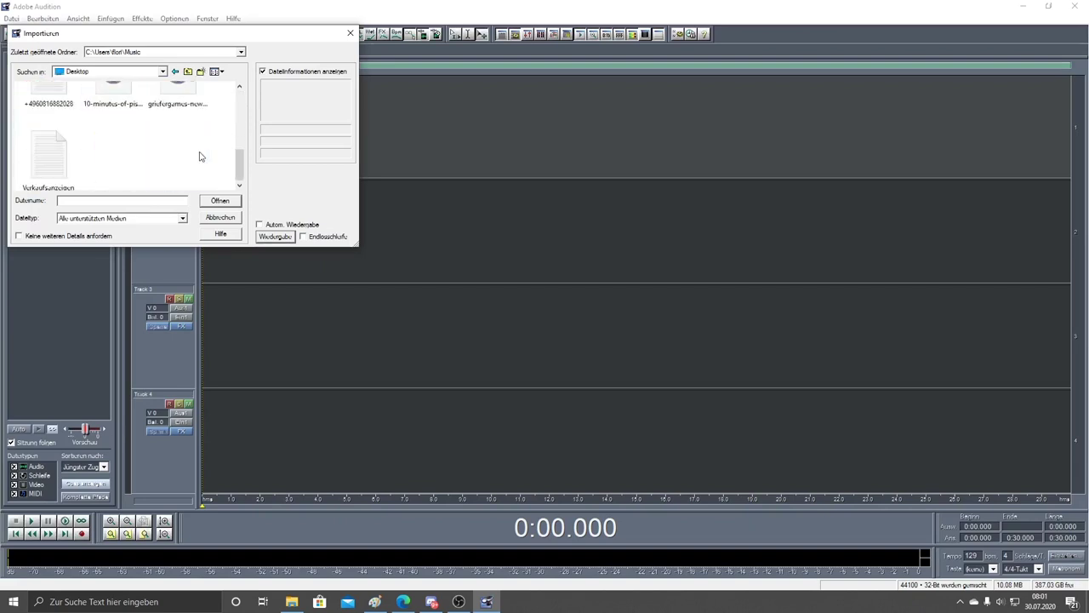
scroll(200, 156, "up", 1)
scroll(219, 156, "up", 1)
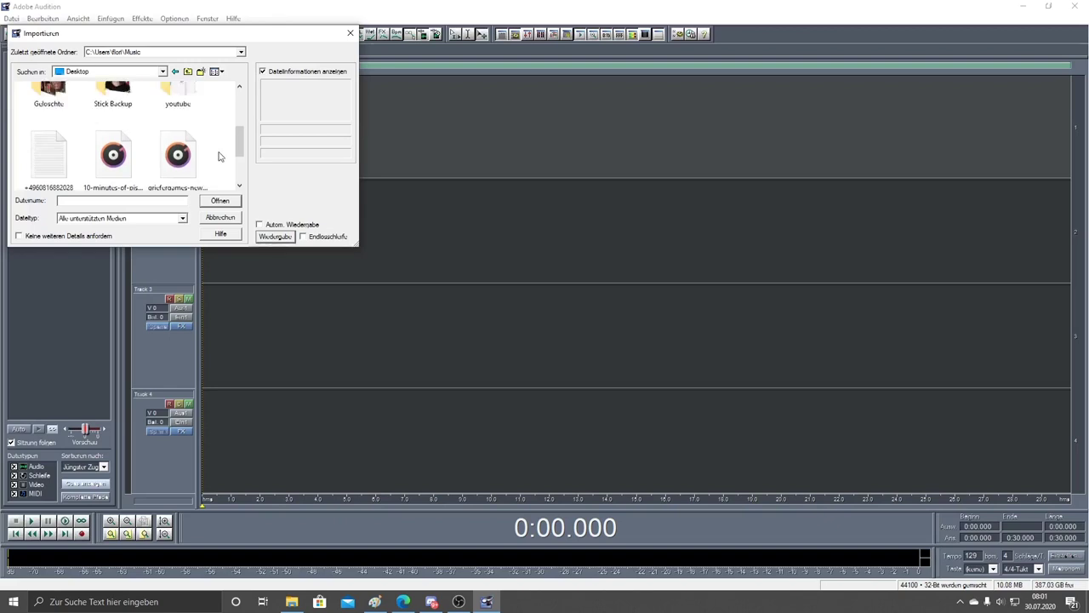
left_click(194, 170)
left_click(220, 201)
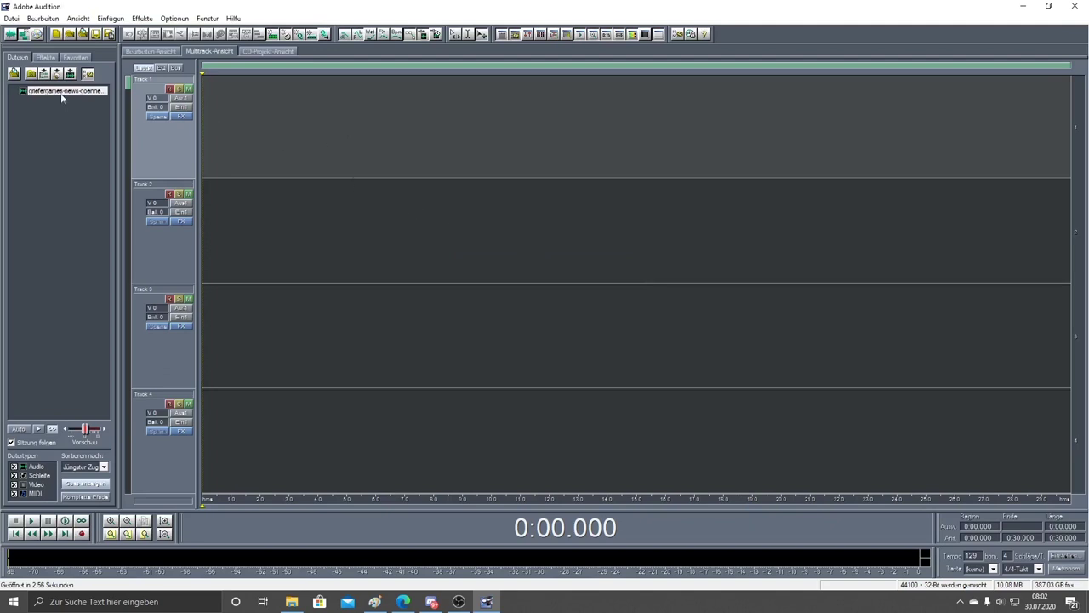
Place the imported griefergames-news clip on Track 1 and open it in the waveform edit view.
left_click_drag(459, 147, 459, 151)
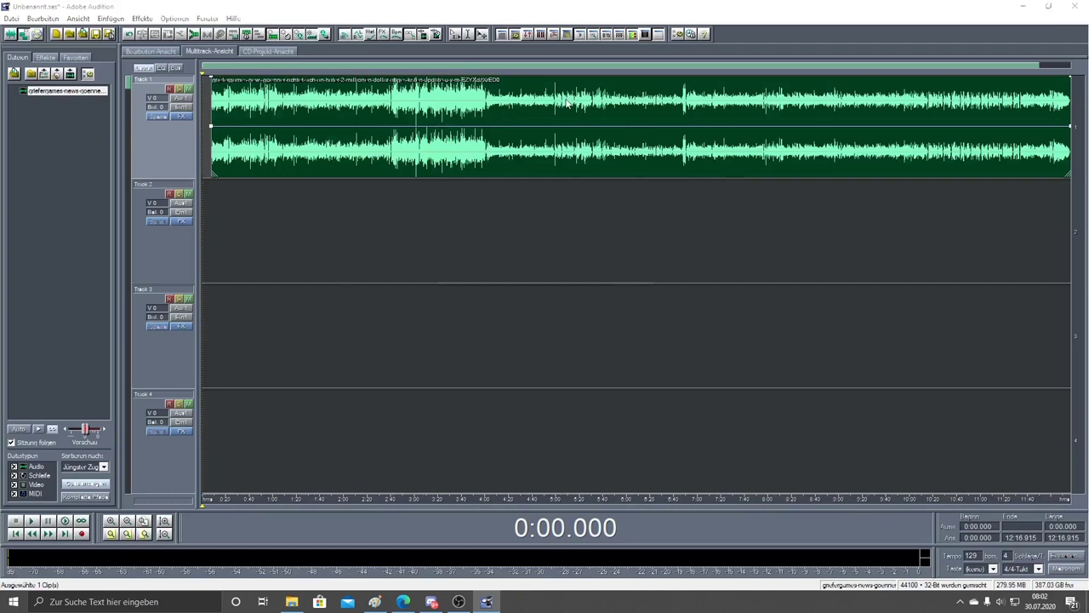
left_click(544, 340)
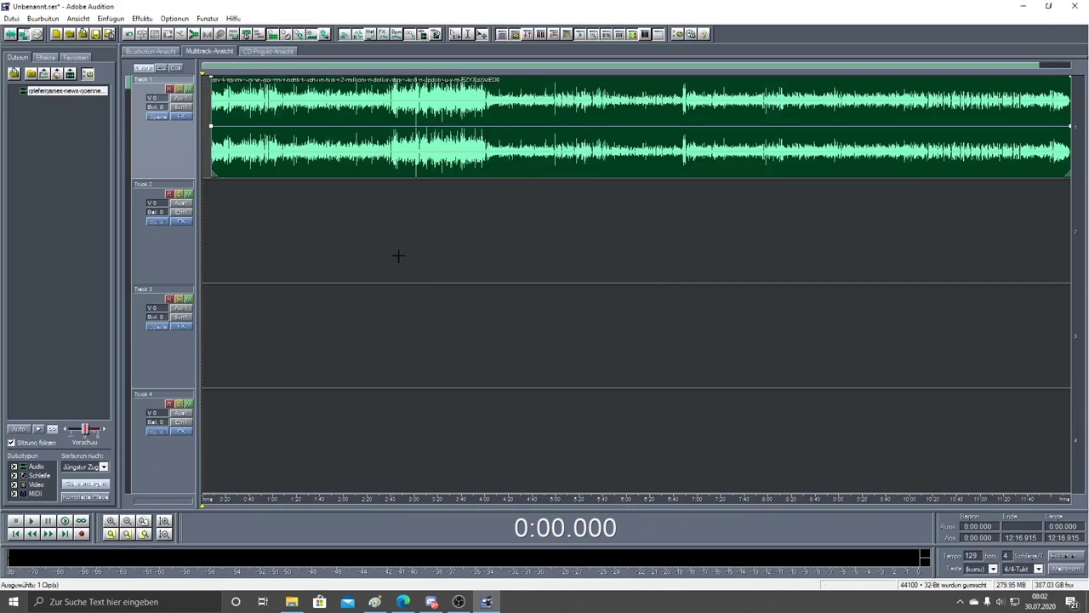
double_click(474, 125)
Play the waveform from several positions, including about 10:38 and 3:45, to find where the wanted passage starts.
left_click_drag(433, 255, 630, 255)
left_click(697, 255)
left_click(794, 256)
left_click(874, 255)
left_click(933, 255)
left_click(31, 530)
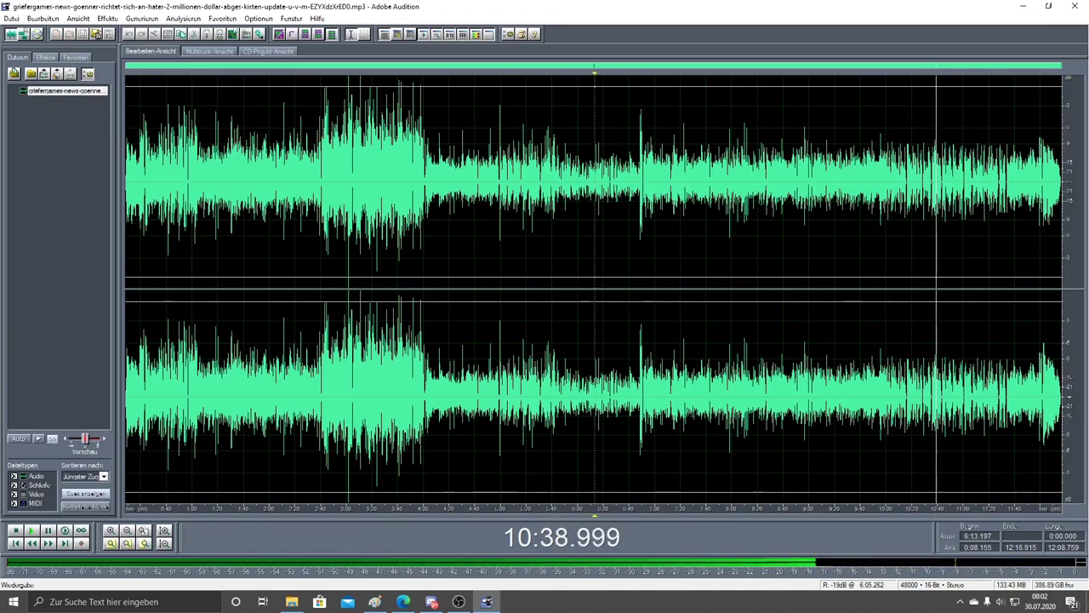
left_click(594, 255)
left_click(507, 255)
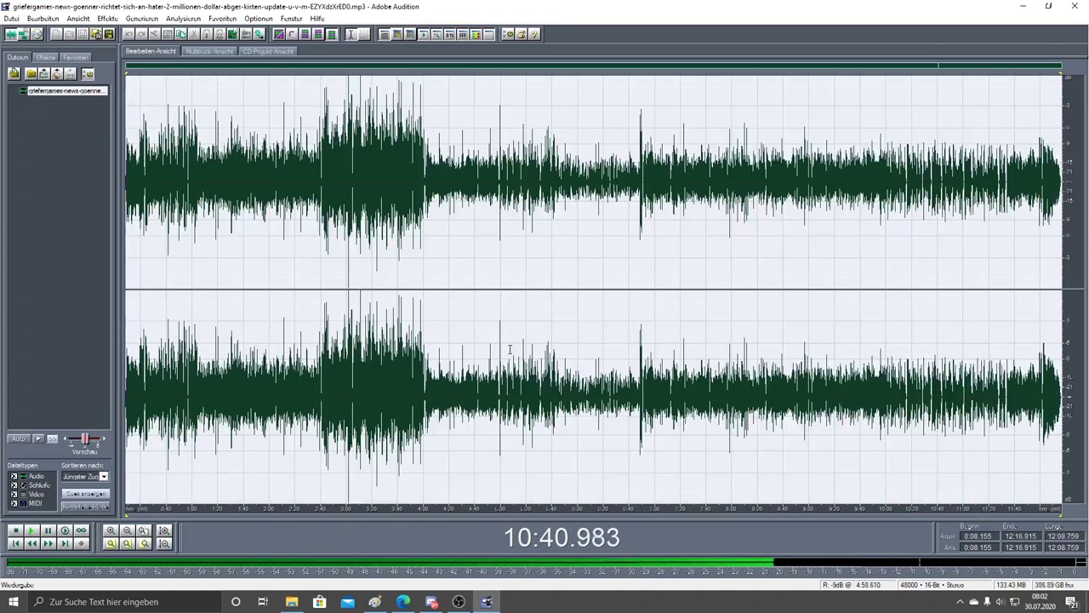
left_click(14, 530)
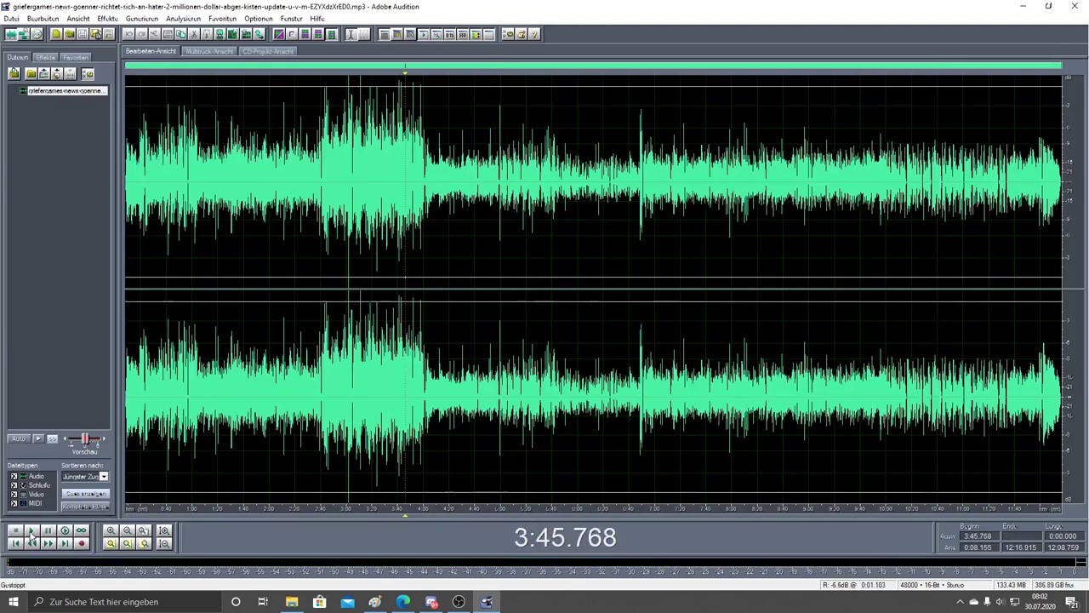
left_click(31, 530)
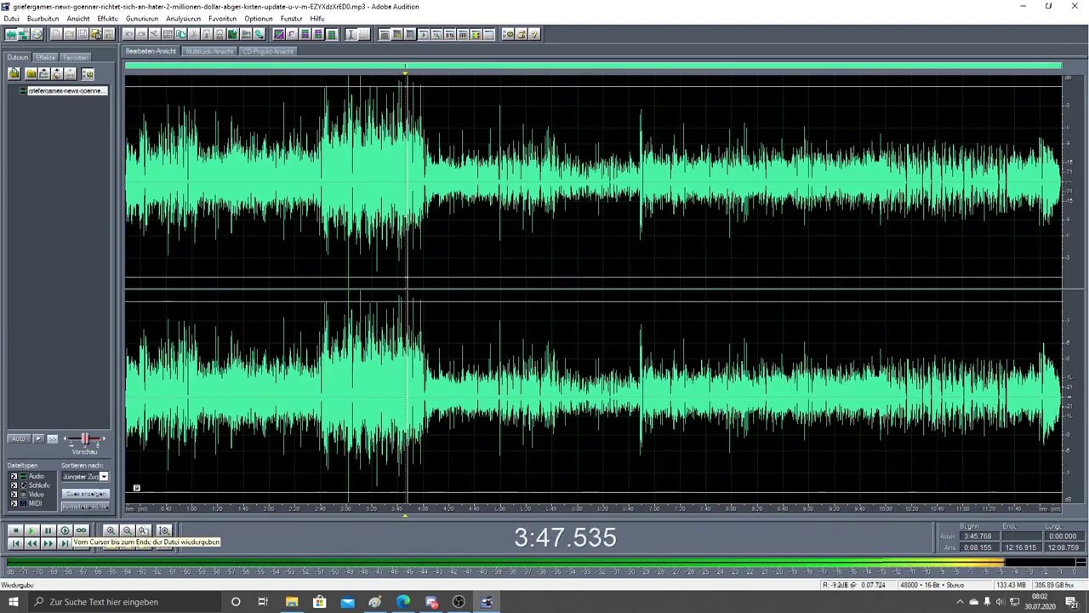
key("space")
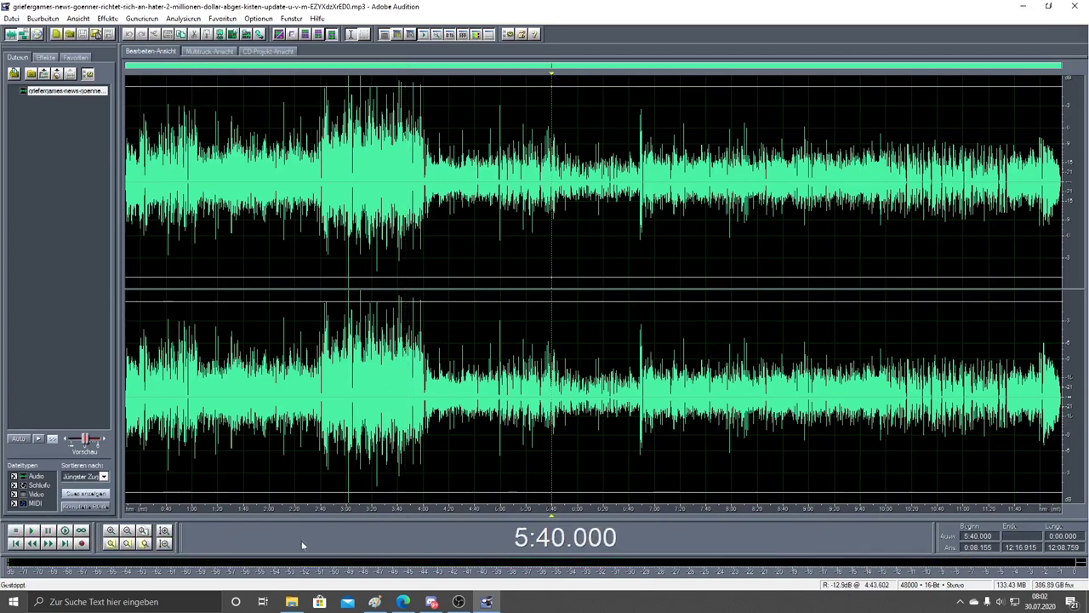
Play from 5:40 to check the cut point, and delete the audio from the file's start up to about 5:42.
left_click(31, 531)
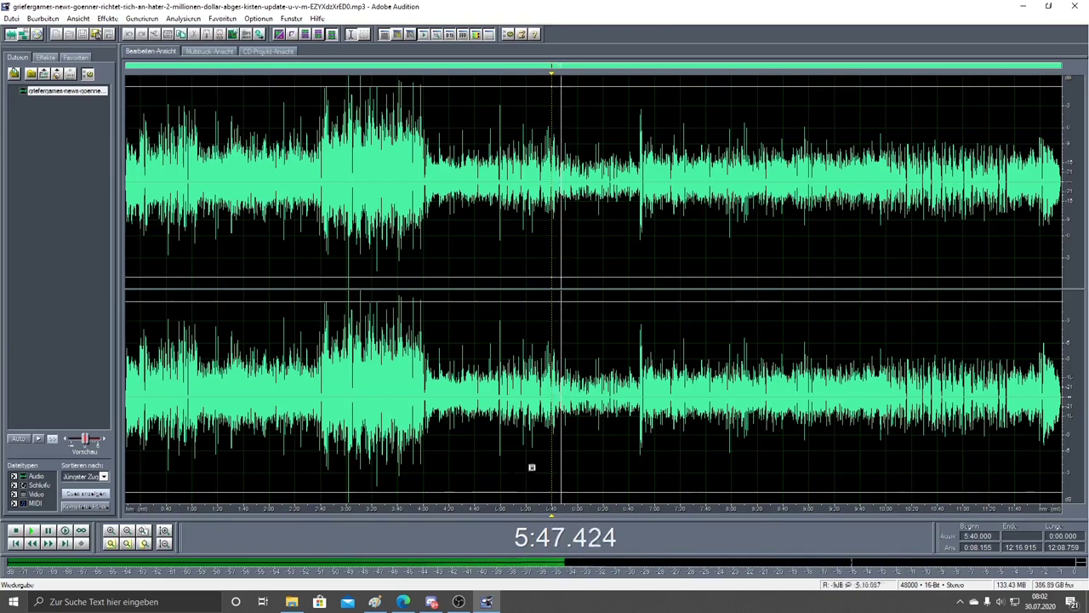
key("shift+Home")
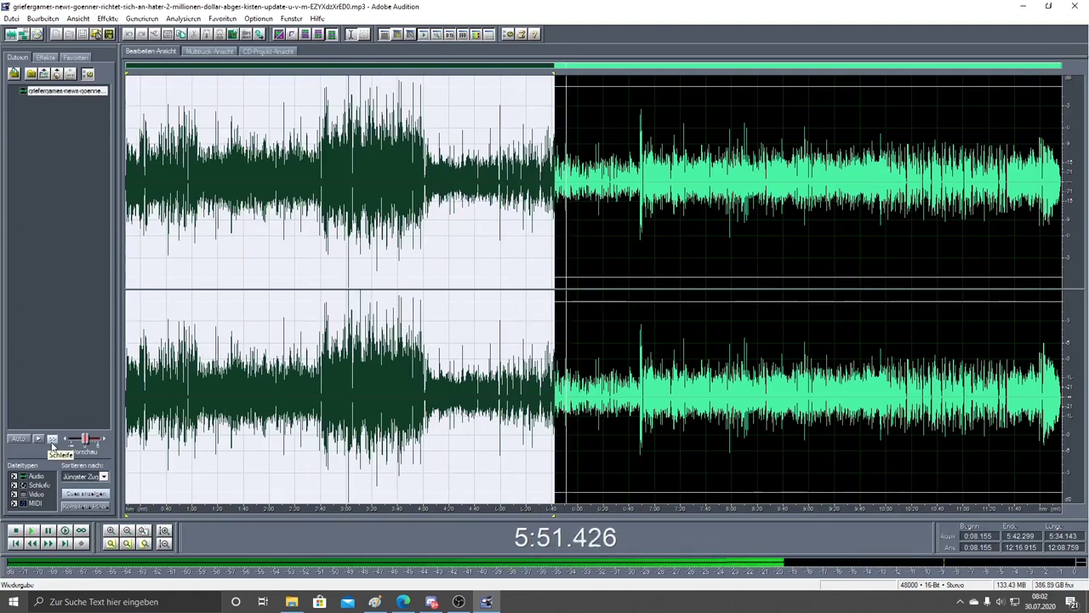
left_click(15, 532)
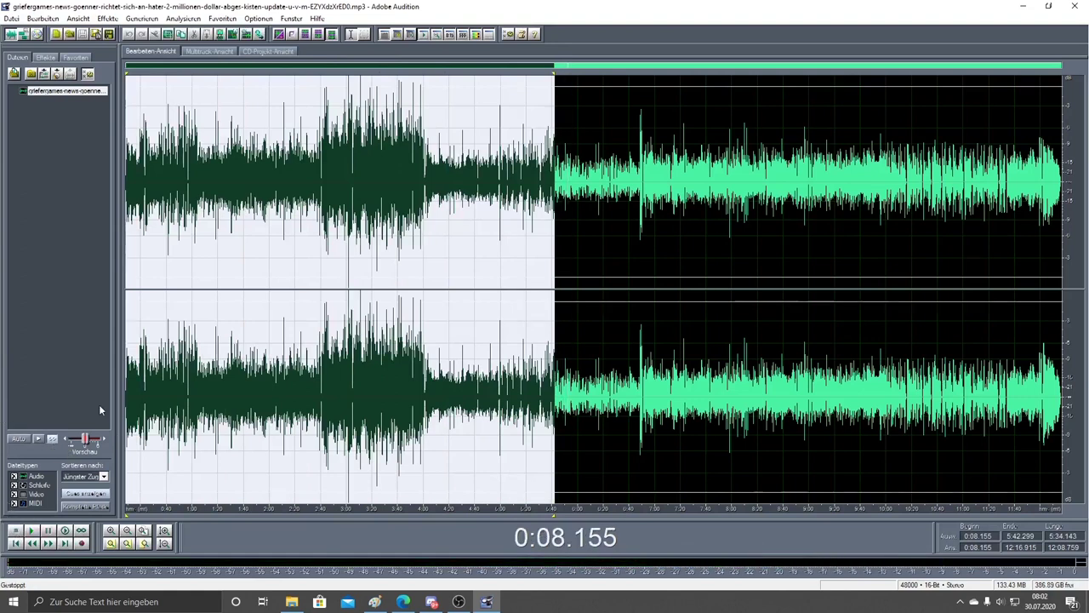
key("Delete")
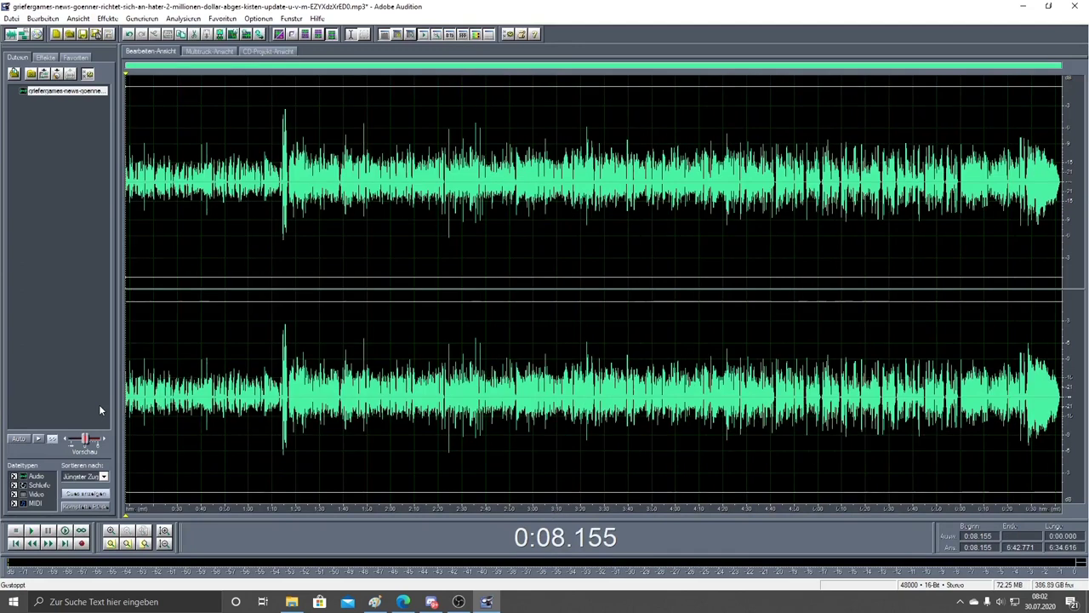
Listen to the beginning of the trimmed audio and the loud peak just after 1:13 to find the passage's end.
left_click(31, 531)
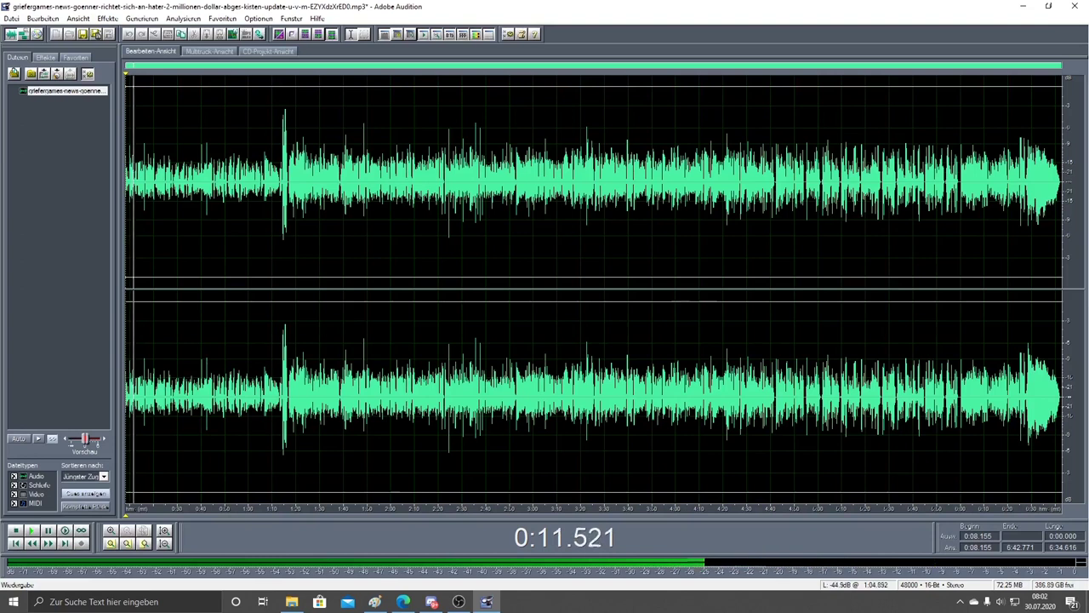
key("space")
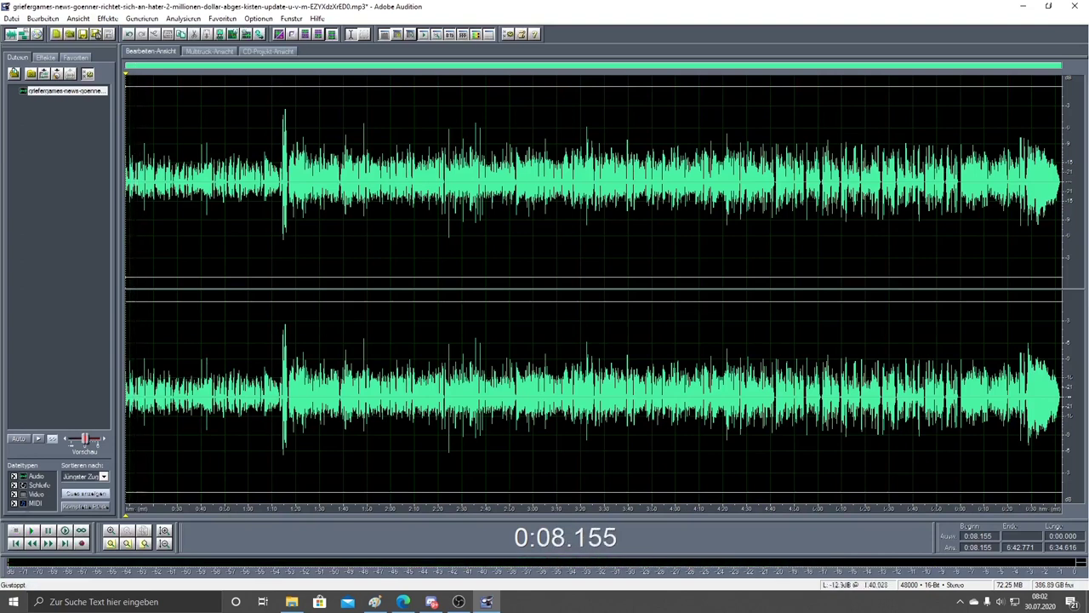
left_click(277, 391)
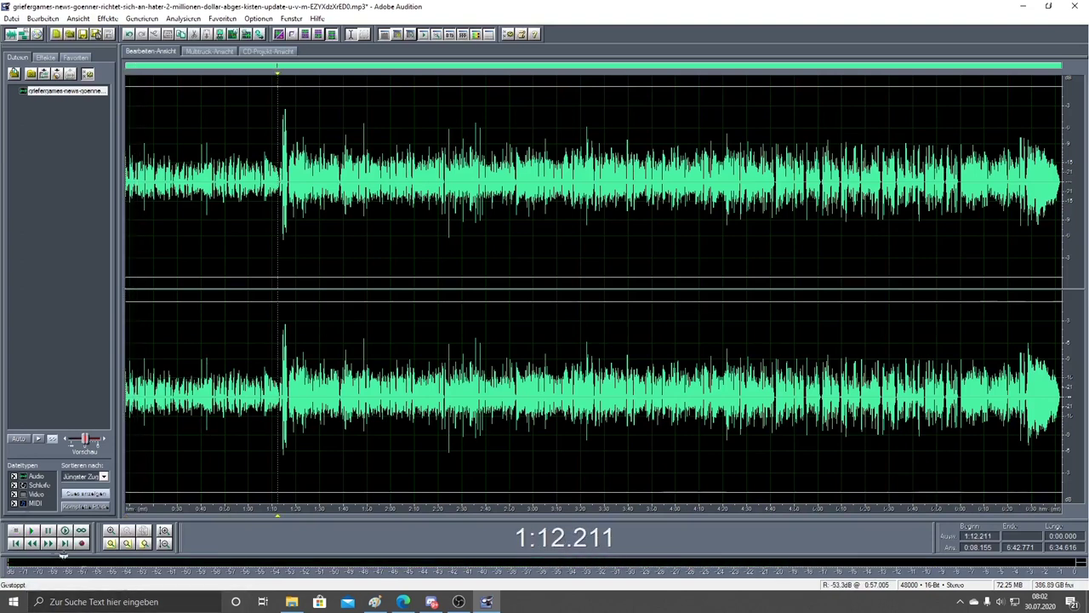
left_click(32, 530)
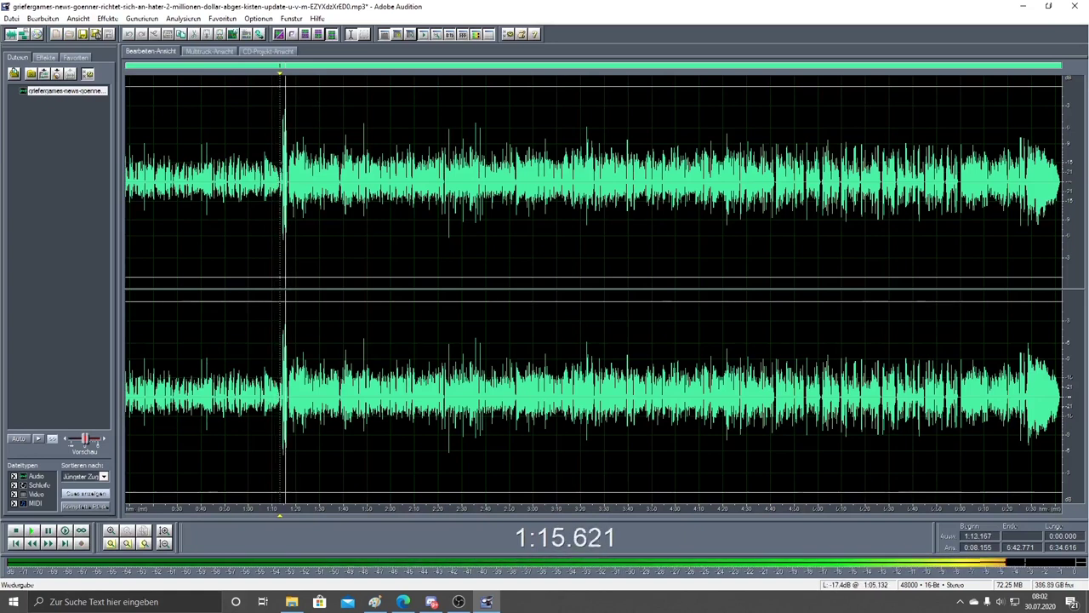
left_click(13, 530)
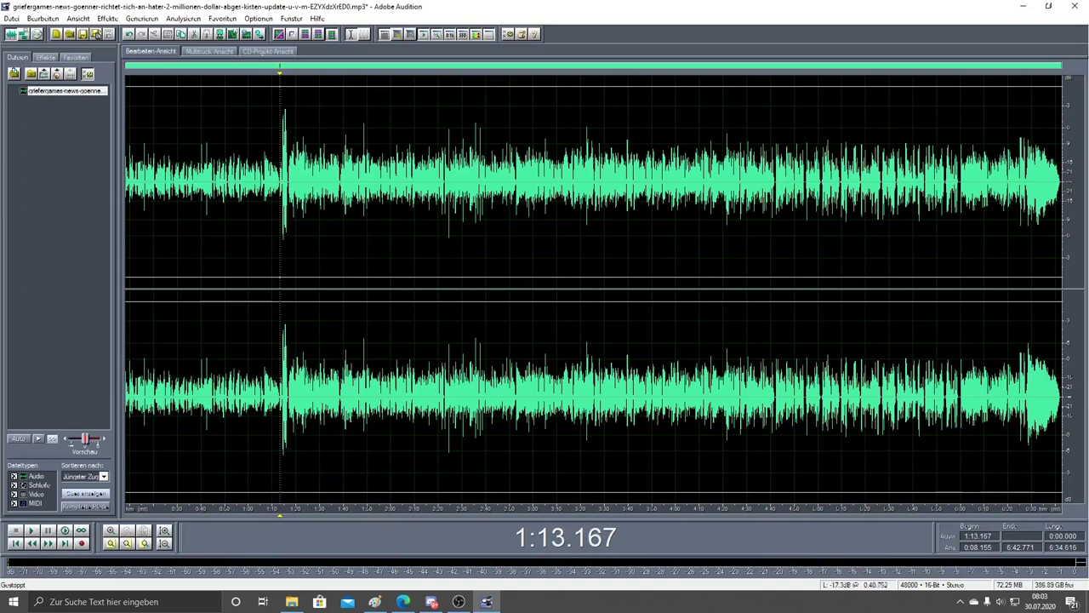
Delete the audio from just after 1:13, before the loud peak, through to the end of the file.
left_click(305, 183)
left_click(280, 186)
double_click(282, 187)
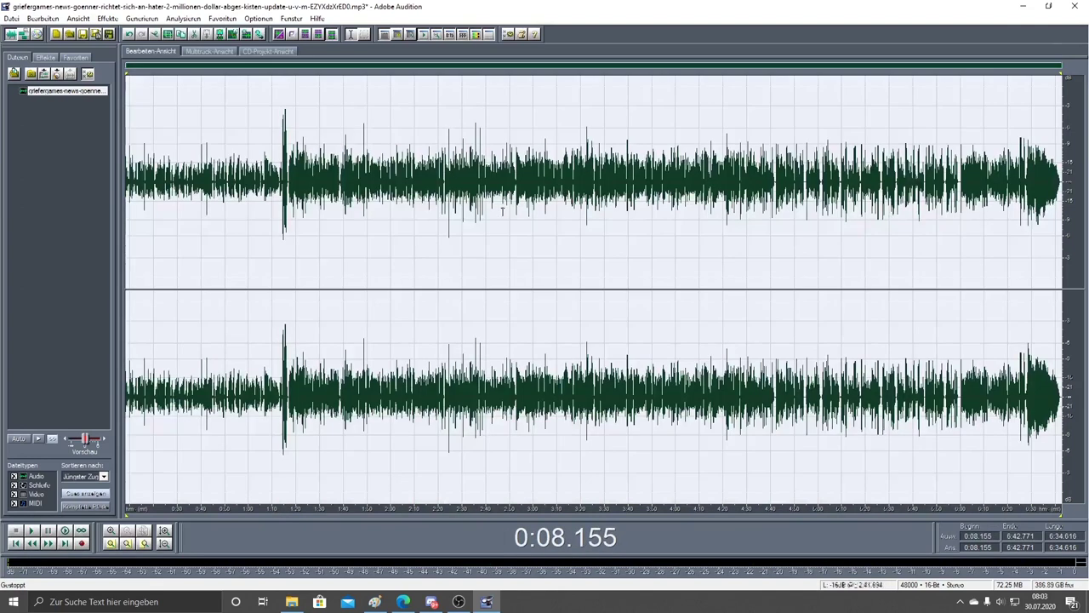
left_click(503, 210)
key("shift+End")
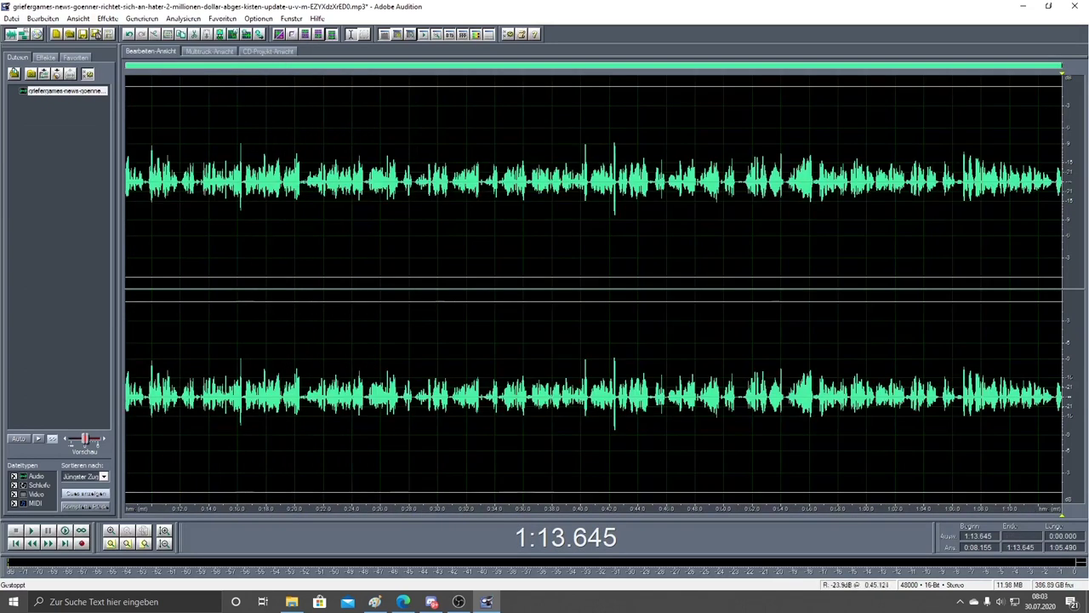
Reverse the entire remaining waveform and play the result.
double_click(425, 288)
left_click(102, 17)
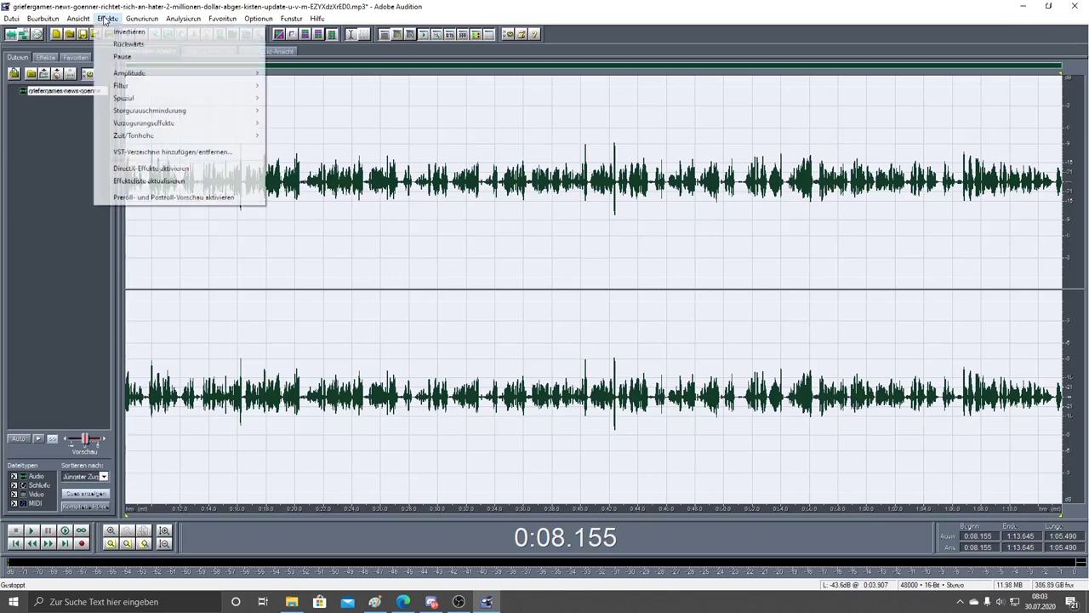
left_click(179, 43)
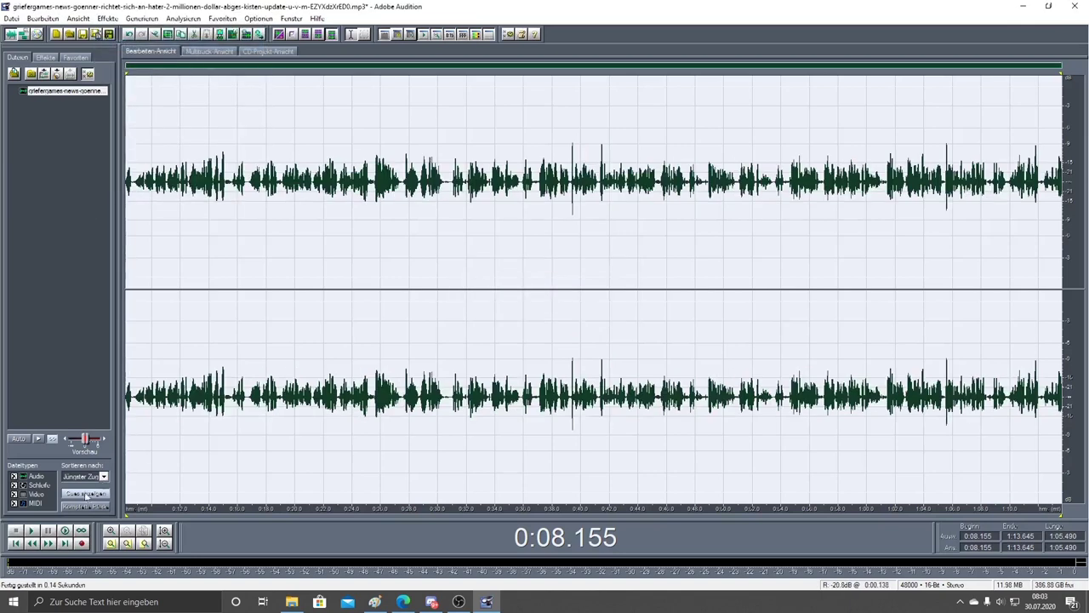
left_click(31, 529)
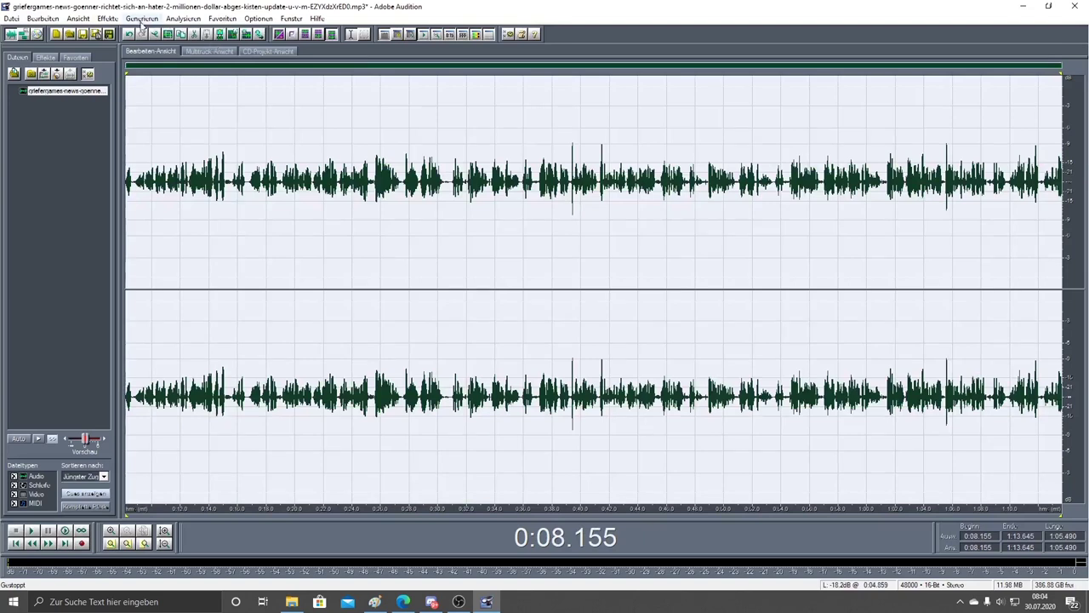
Open the Dehnen effect for the whole clip, start its preview, and raise the constant stretch ratio to 139.
left_click(102, 18)
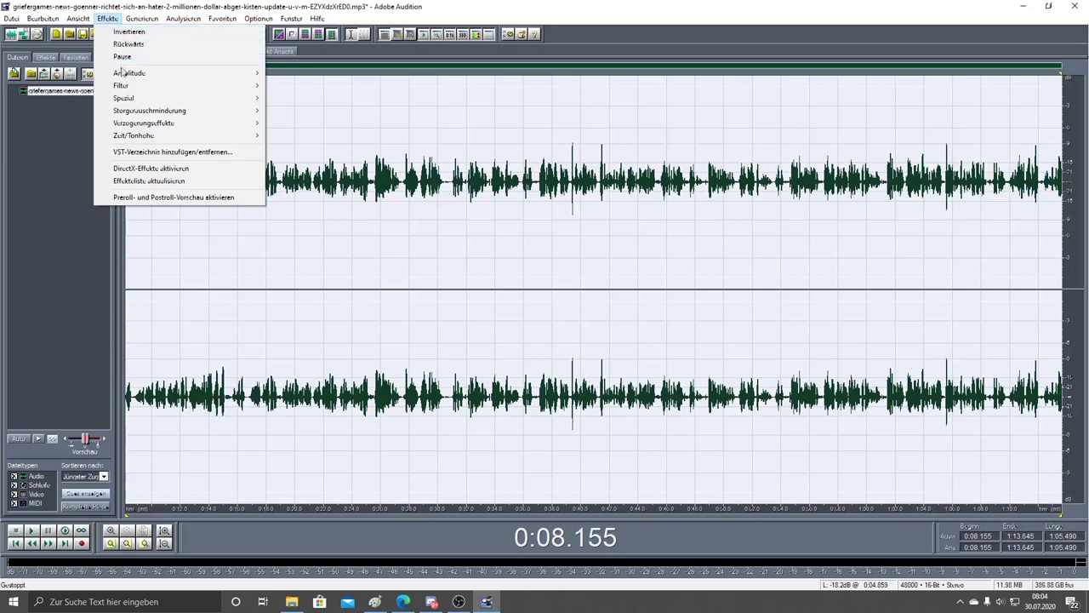
mouse_move(159, 141)
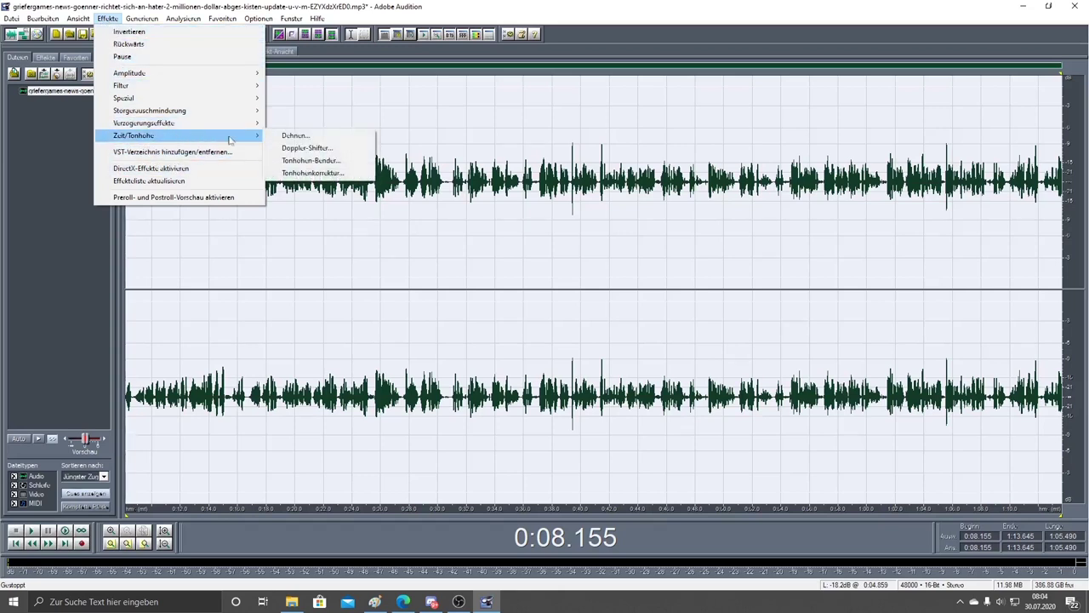
left_click(322, 138)
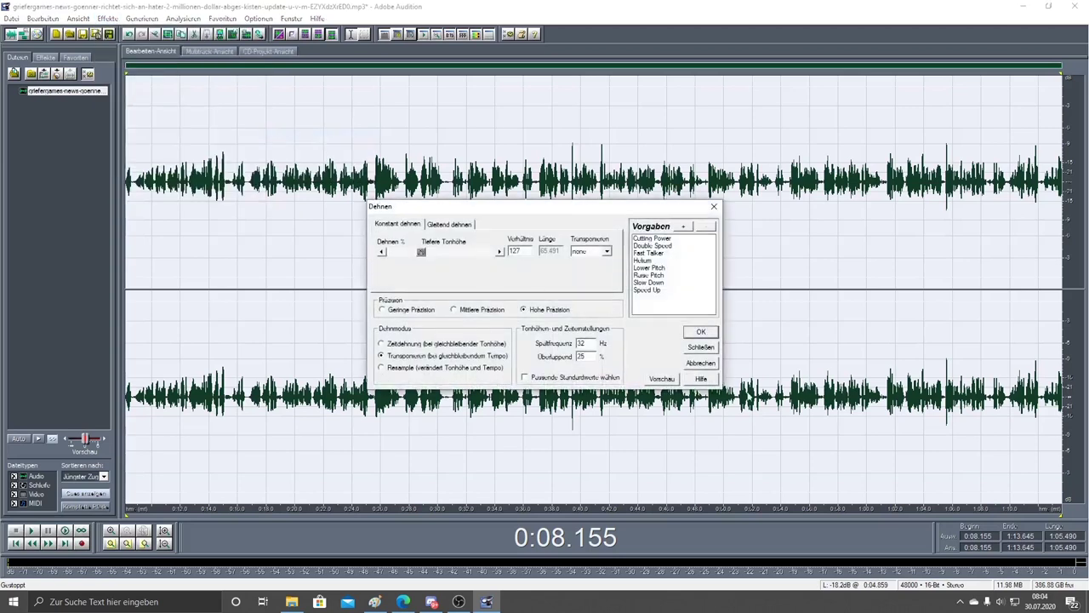
left_click(665, 381)
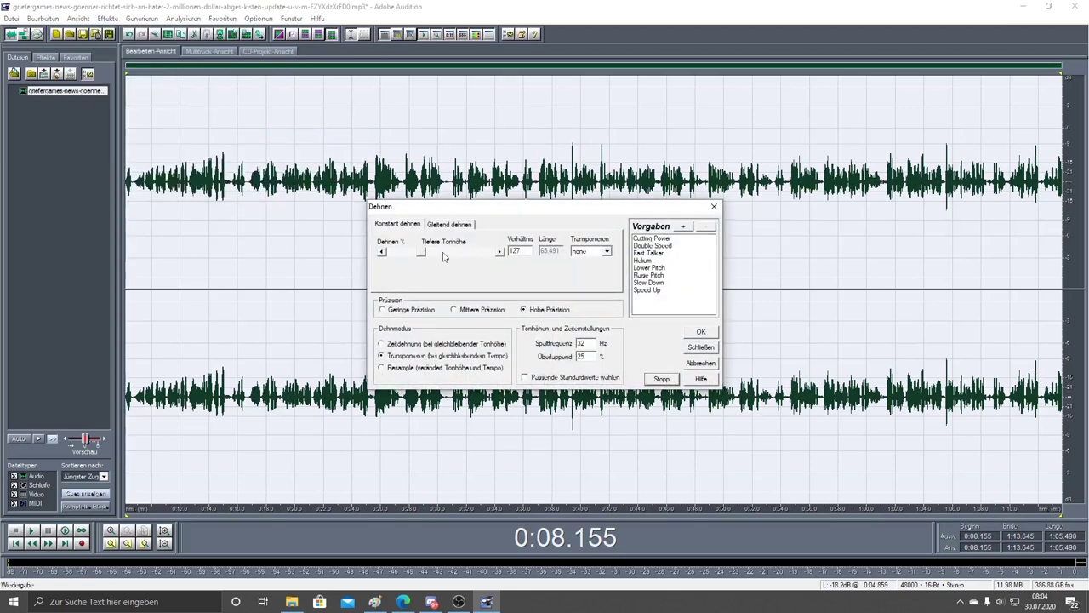
left_click(499, 252)
left_click(499, 252)
left_click(499, 251)
left_click(499, 252)
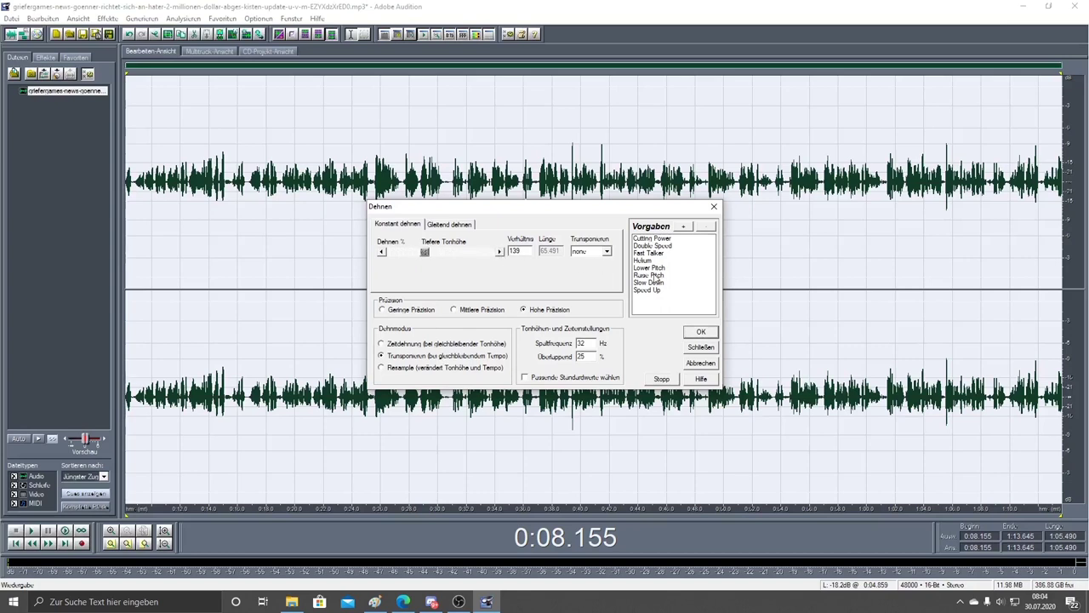
Lower the stretch ratio to 68 for a higher pitch while listening to the preview, and stop the preview.
mouse_move(424, 253)
left_mouse_down()
mouse_move(435, 254)
mouse_move(415, 256)
left_mouse_up()
left_click(382, 253)
left_click(381, 252)
left_click(381, 252)
left_click(381, 253)
left_click(381, 253)
left_click(381, 253)
left_click(381, 253)
left_click(381, 253)
left_click(382, 253)
left_click(382, 254)
left_click(381, 253)
left_click(381, 254)
left_click(382, 253)
left_click(382, 253)
left_click(381, 253)
left_click(381, 253)
left_click(381, 253)
left_click(382, 254)
left_click(381, 254)
left_click(381, 253)
left_click(382, 253)
left_click(382, 254)
left_click(382, 253)
left_click(381, 253)
left_click(382, 255)
left_click(382, 254)
left_click(499, 255)
left_click(665, 383)
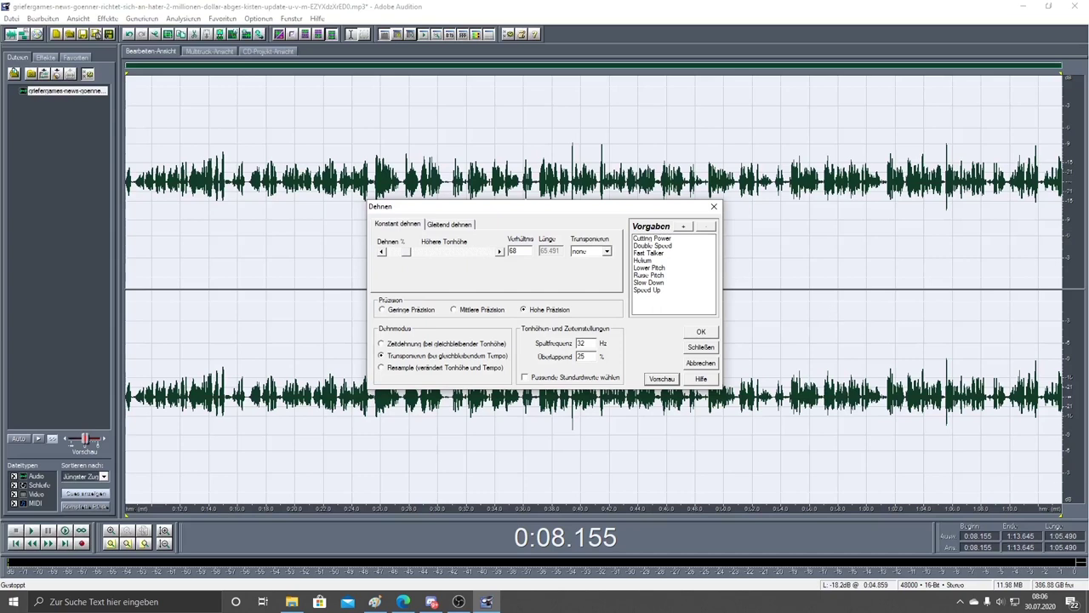
Play the original YouTube video around 1:21 in the browser, and compare its voice with the stretch effect's preview in Adobe Audition.
left_click(402, 601)
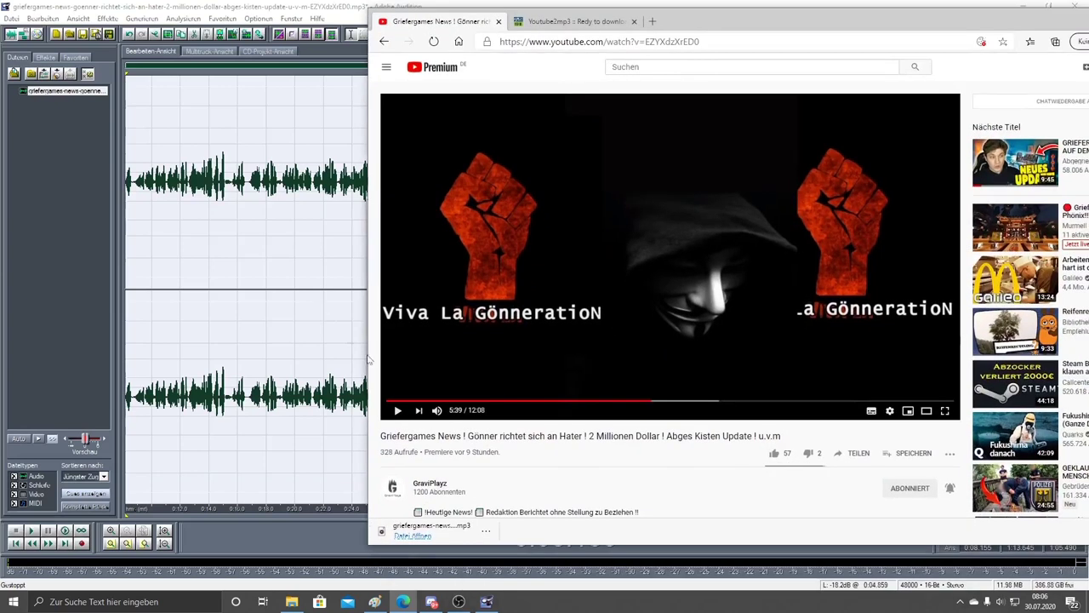
left_click(446, 400)
left_click(397, 417)
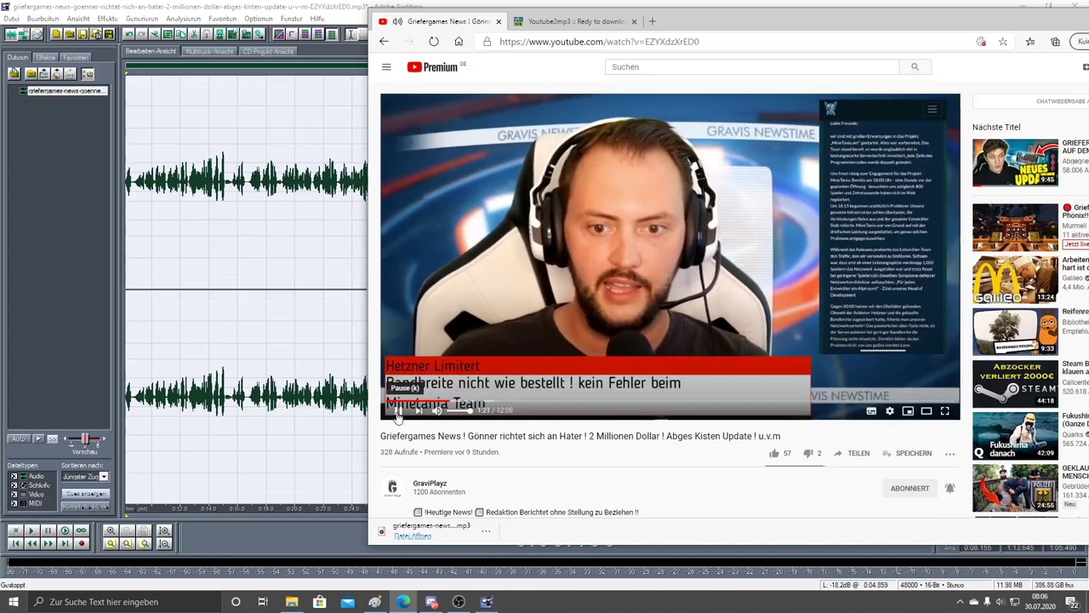
key("alt+Tab")
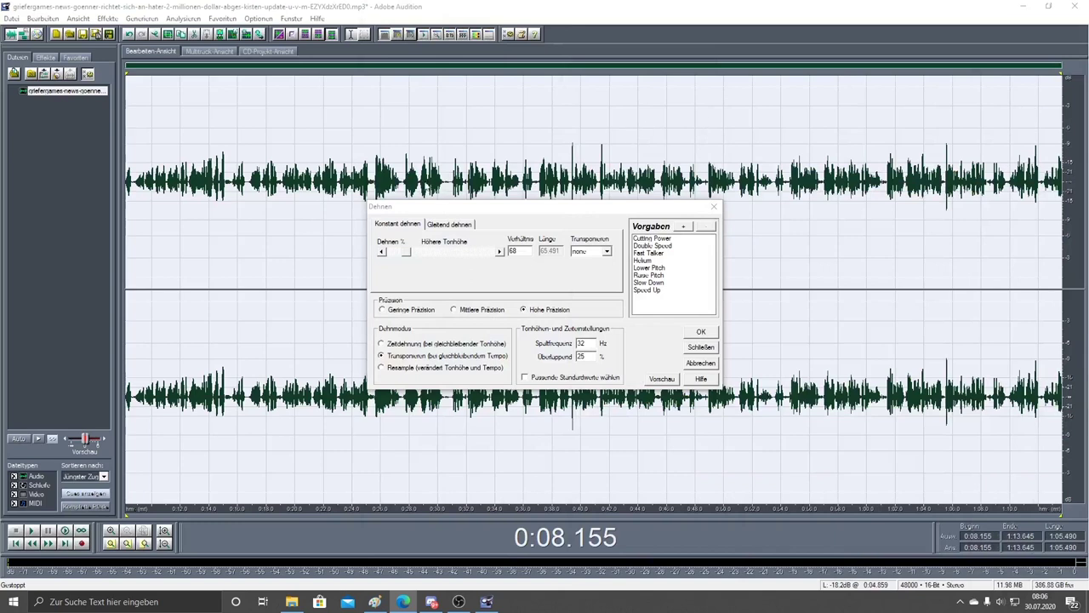
left_click(670, 379)
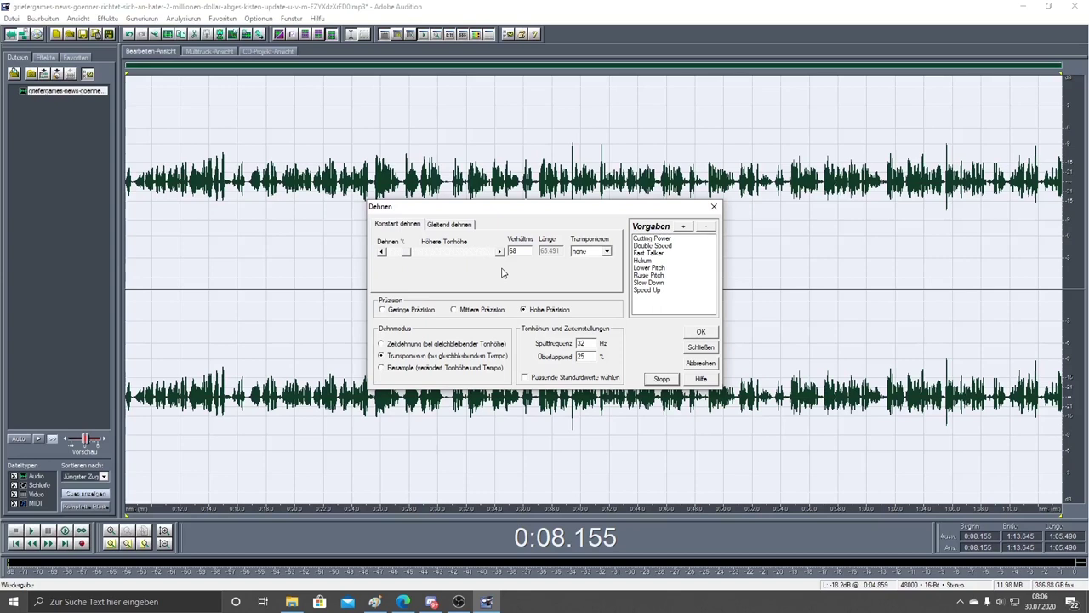
left_click(666, 380)
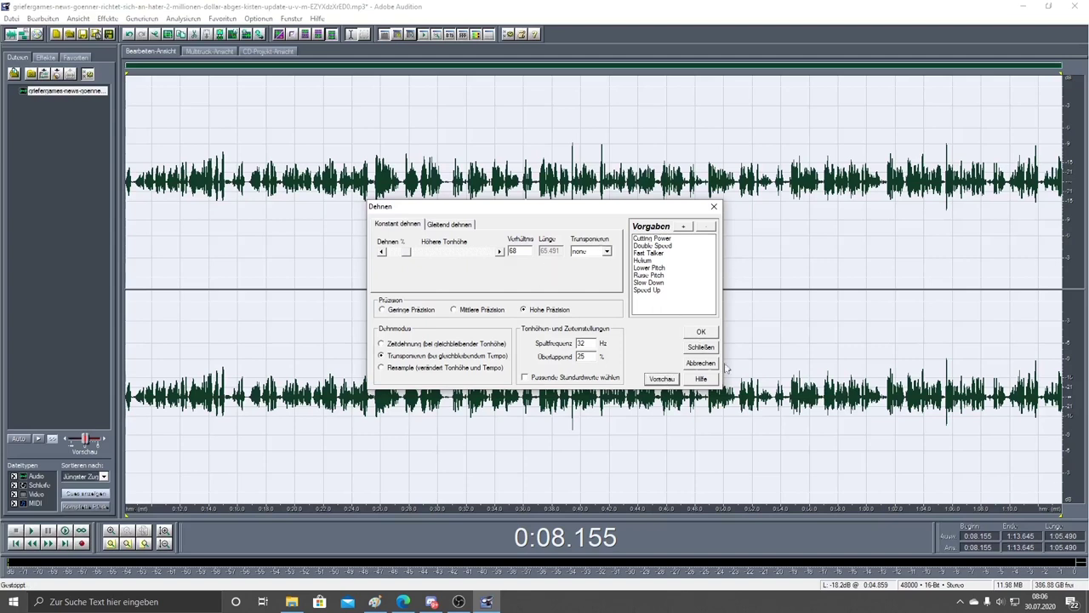